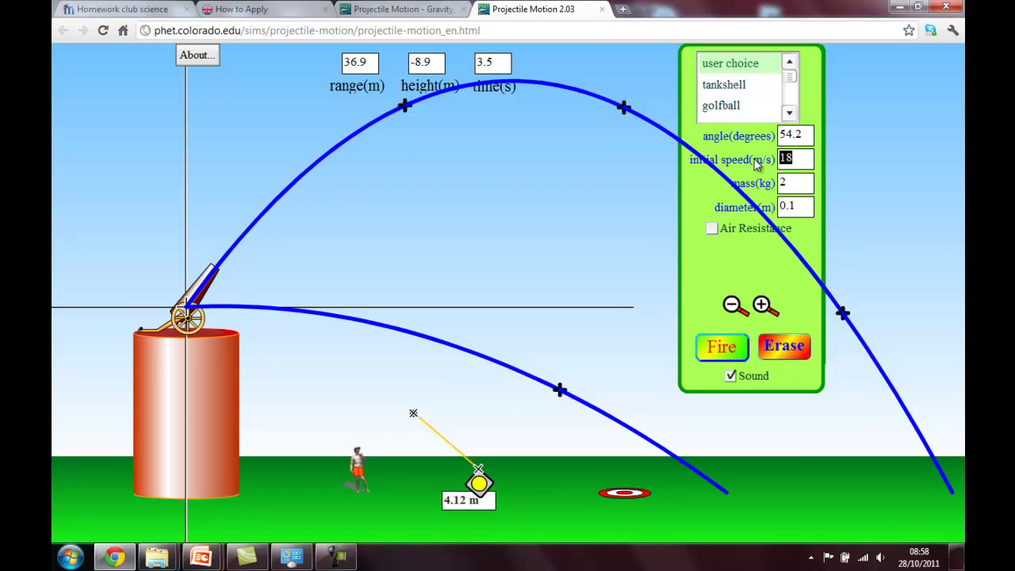
- Fire 12 m/s shots with air resistance on and then off to compare the arcs
{"action": "left_click", "coordinate": [722, 347]}
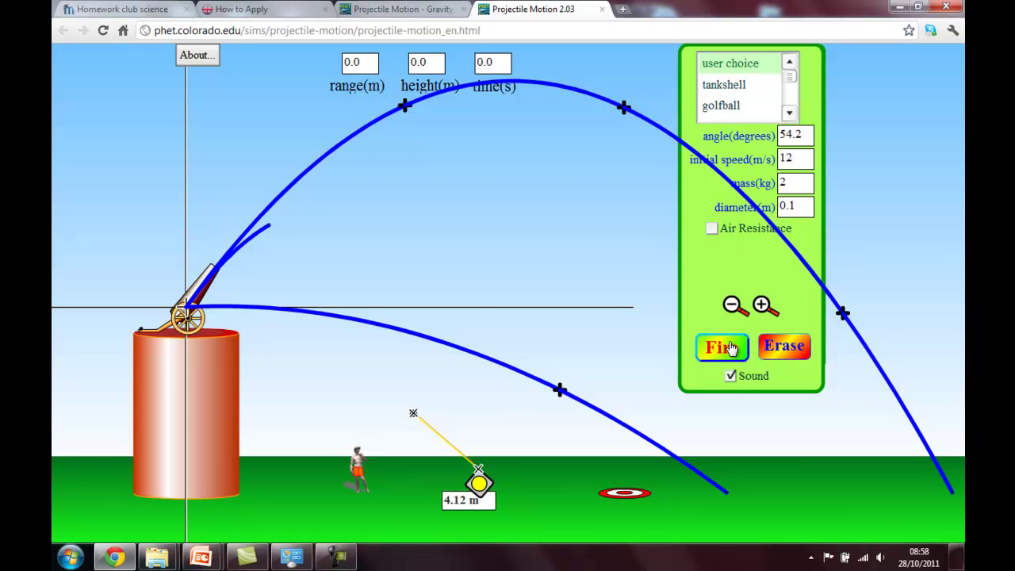
{"action": "left_click", "coordinate": [712, 228]}
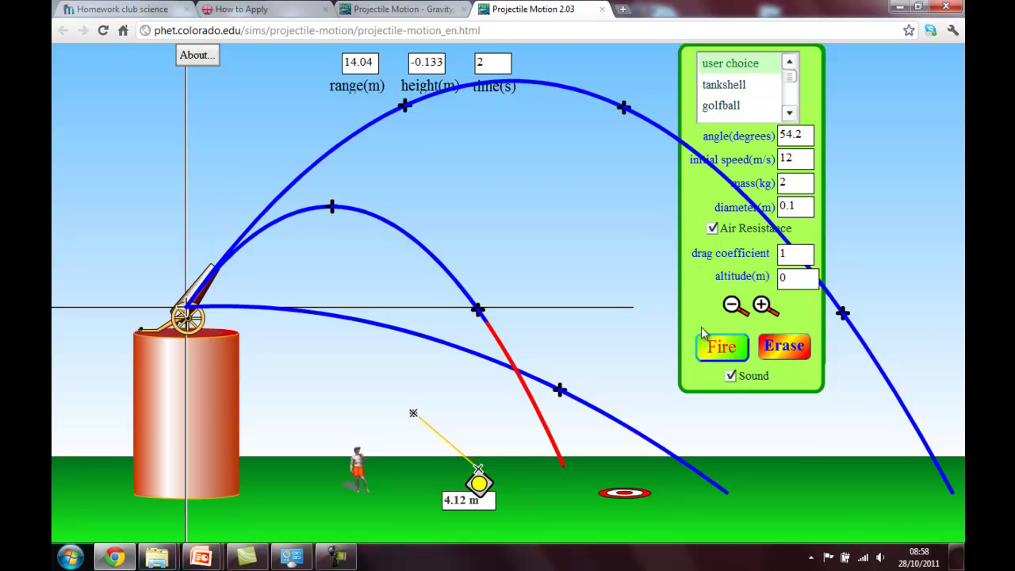
{"action": "left_click", "coordinate": [722, 353]}
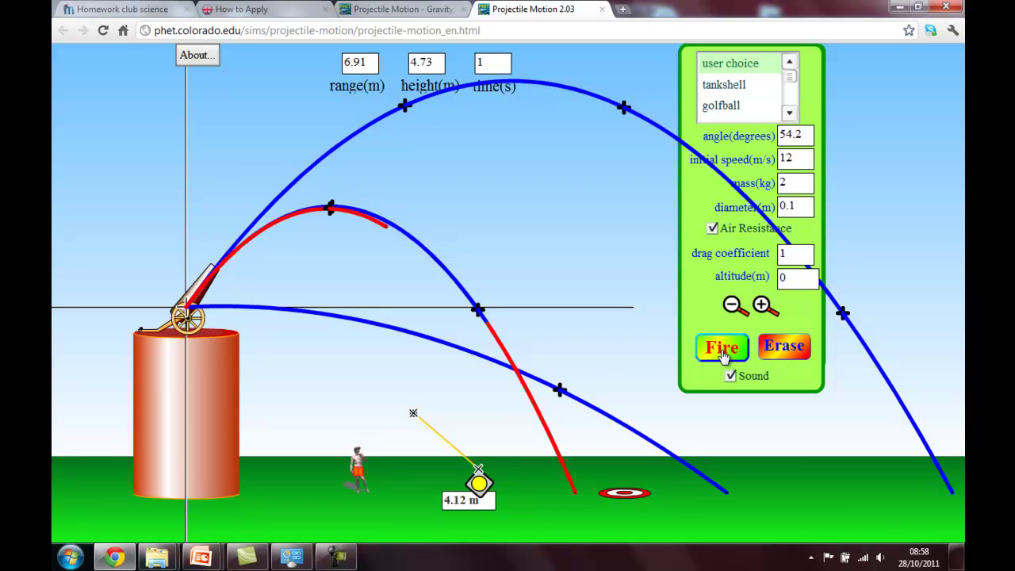
{"action": "left_click", "coordinate": [712, 228]}
{"action": "left_click", "coordinate": [721, 353]}
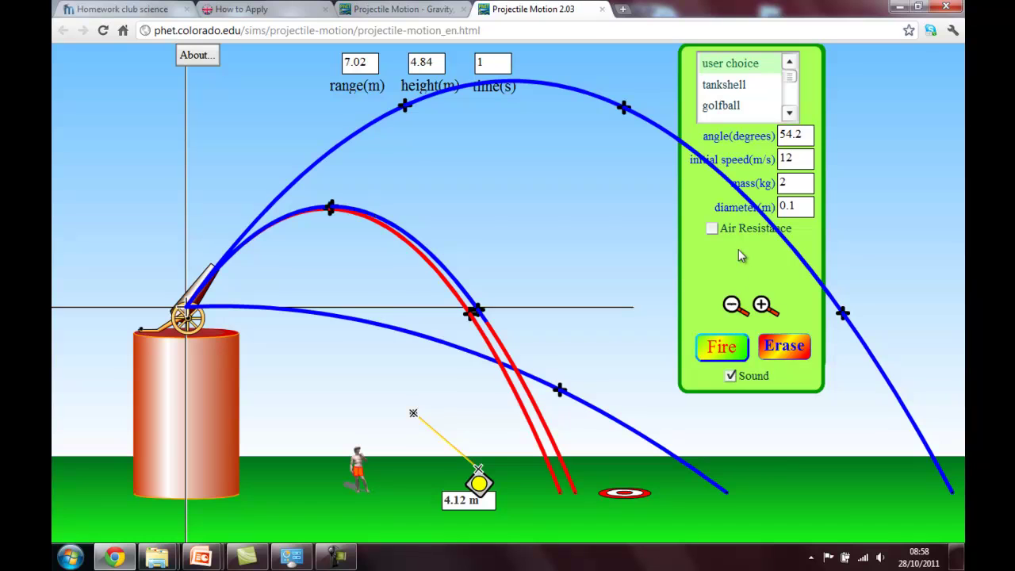
- Re-enable air resistance, fire with drag coefficient 10, then erase all trajectories
{"action": "left_click", "coordinate": [715, 228]}
{"action": "double_click", "coordinate": [796, 253]}
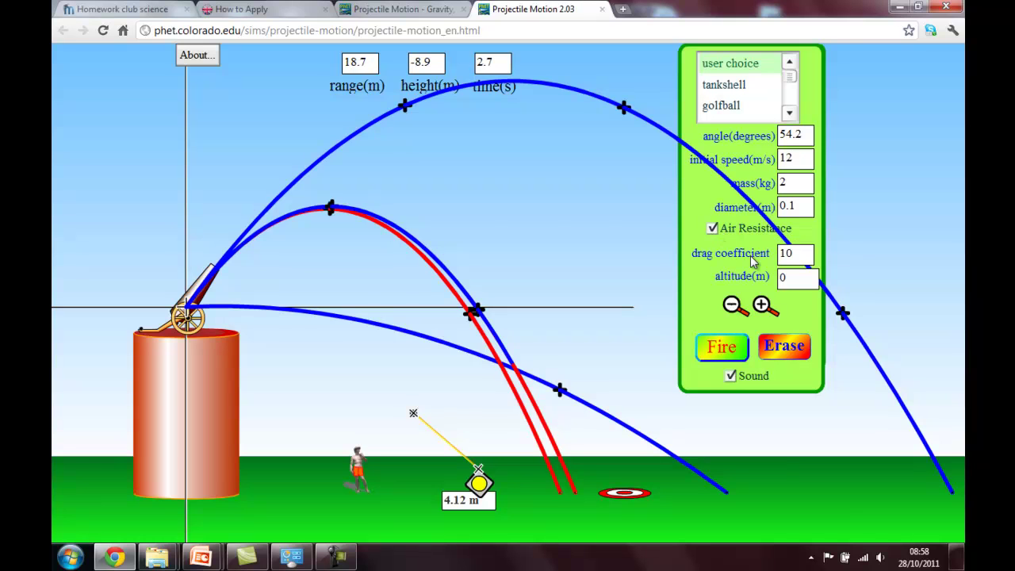
{"action": "type", "text": "10"}
{"action": "left_click", "coordinate": [706, 350]}
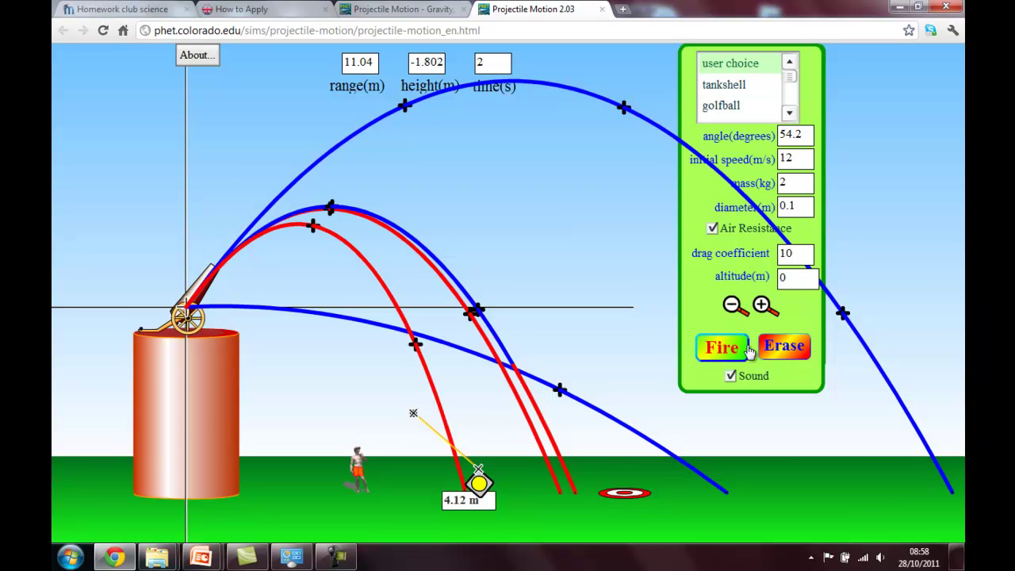
{"action": "left_click", "coordinate": [786, 349]}
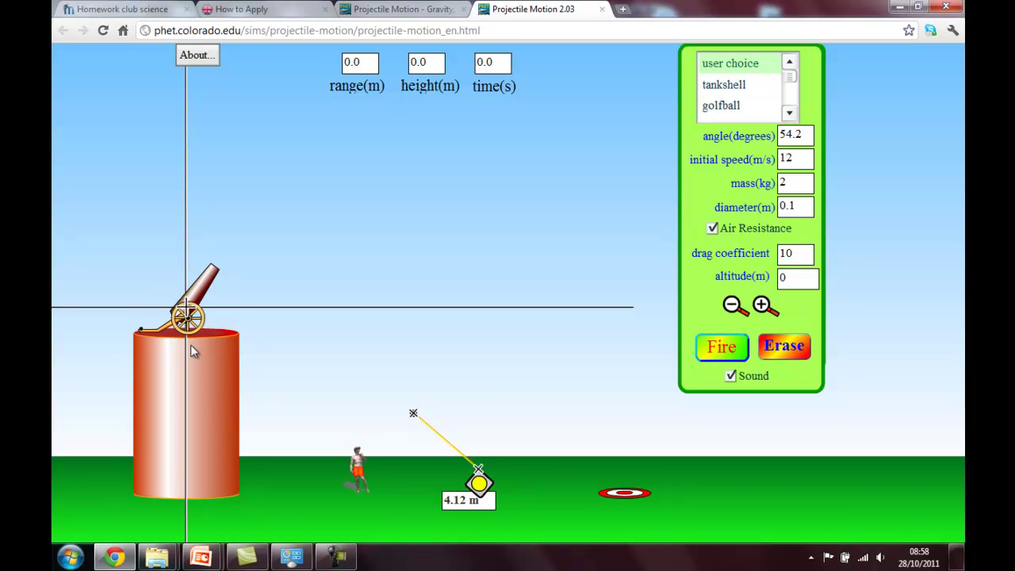
- Lower the cannon to the ground, set angle 60° and speed 18 m/s, with air resistance unchecked
{"action": "left_click_drag", "start_coordinate": [191, 337], "coordinate": [198, 527]}
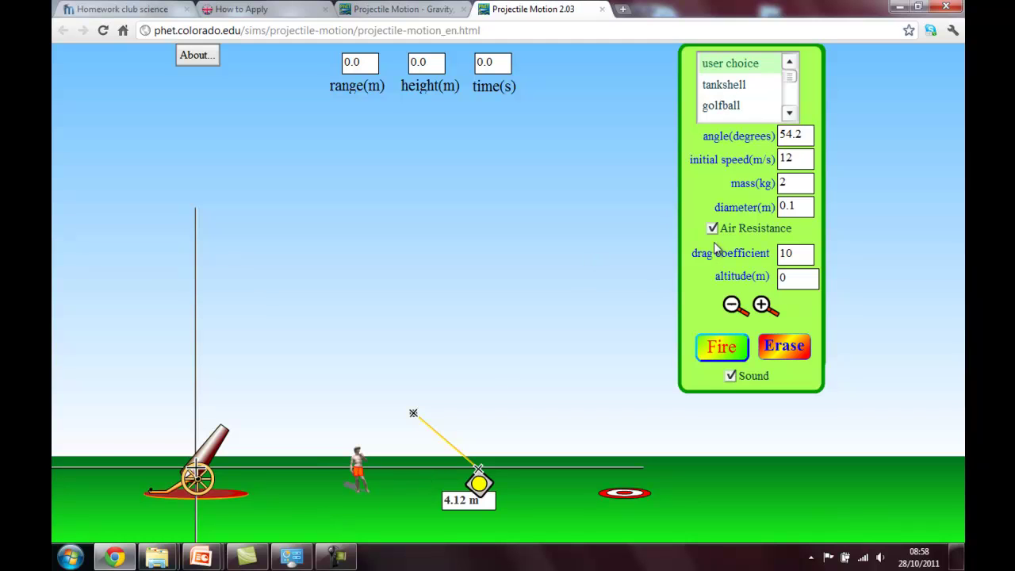
{"action": "double_click", "coordinate": [808, 134]}
{"action": "type", "text": "60"}
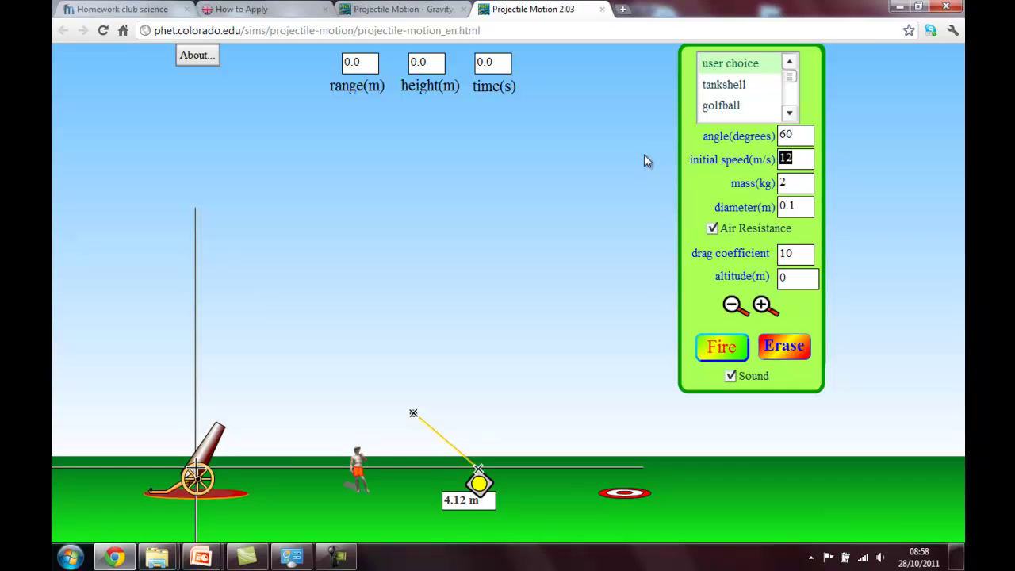
{"action": "type", "text": "18"}
{"action": "left_click", "coordinate": [713, 228]}
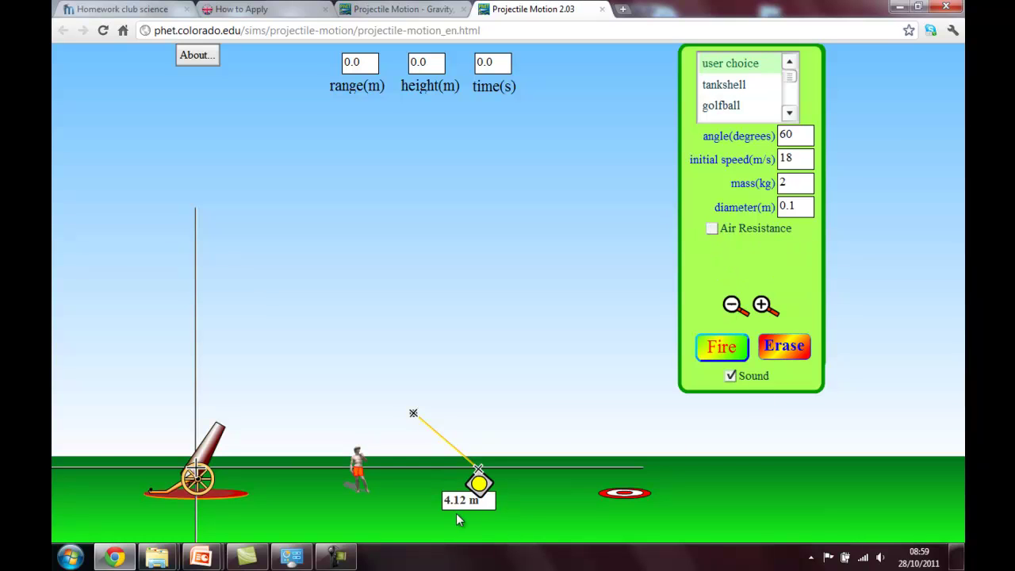
- Fire the shot and stretch the tape to the 12.4 m peak, then along the 29.3 m range
{"action": "key", "text": "Return"}
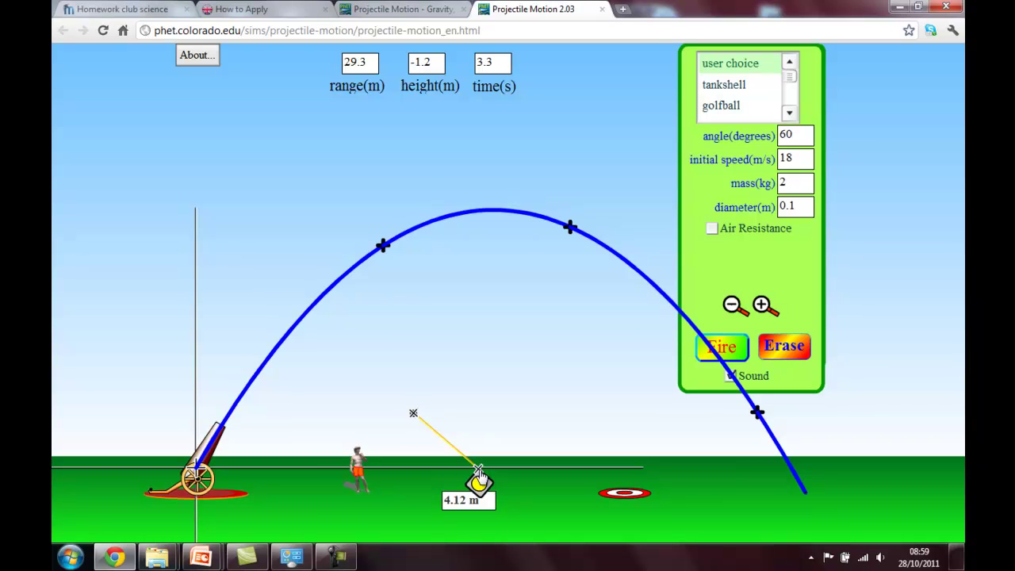
{"action": "left_click_drag", "start_coordinate": [484, 487], "coordinate": [472, 486]}
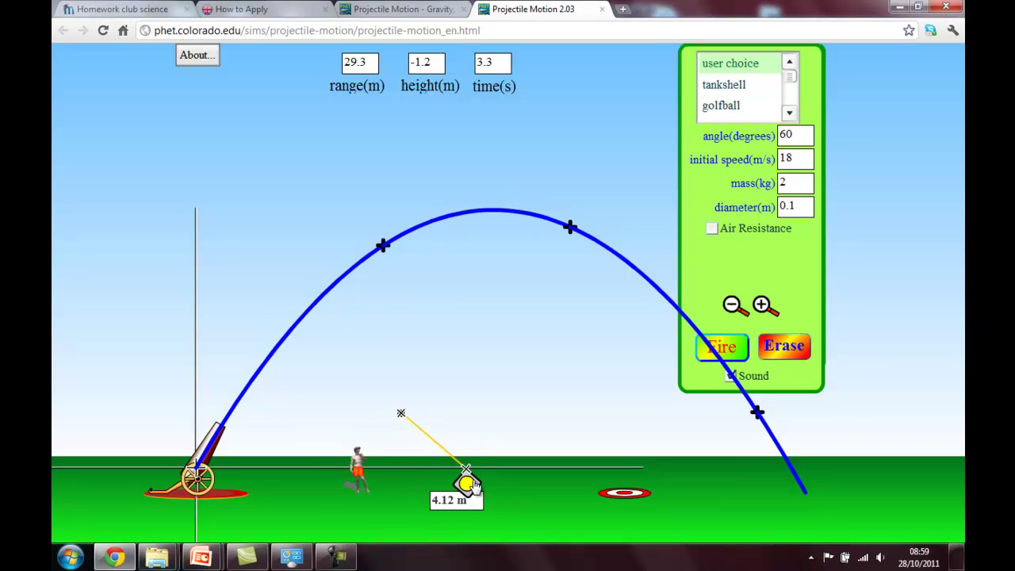
{"action": "left_click_drag", "start_coordinate": [400, 413], "coordinate": [475, 211]}
{"action": "left_click_drag", "start_coordinate": [460, 477], "coordinate": [476, 474]}
{"action": "left_click_drag", "start_coordinate": [490, 221], "coordinate": [486, 215]}
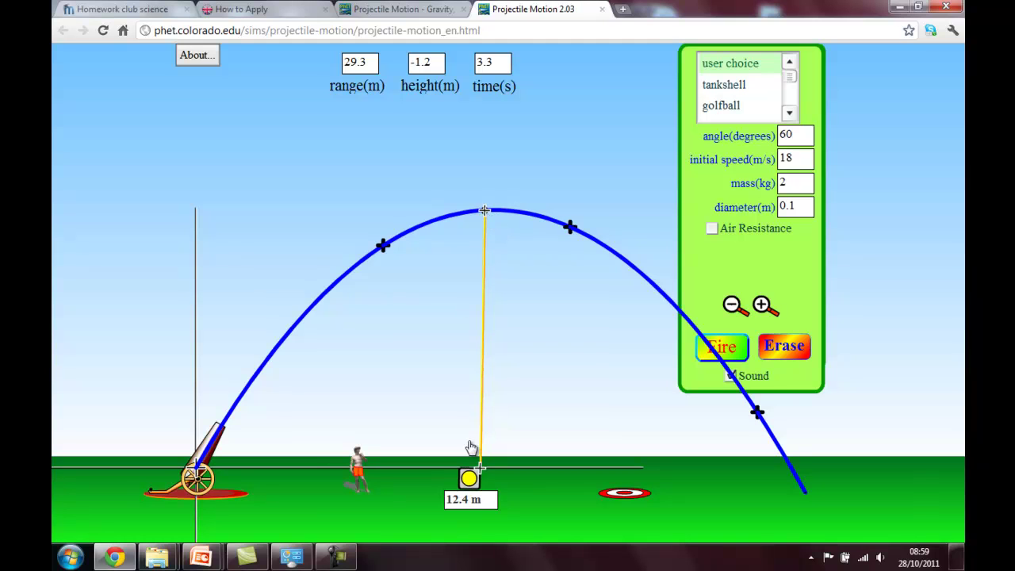
{"action": "left_click_drag", "start_coordinate": [481, 481], "coordinate": [486, 480]}
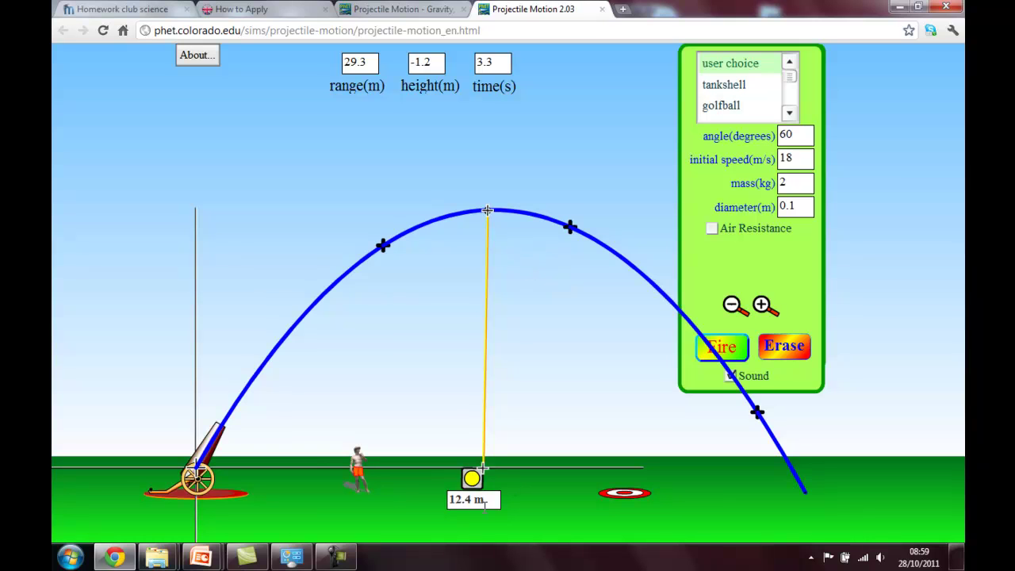
{"action": "left_click_drag", "start_coordinate": [480, 478], "coordinate": [187, 505]}
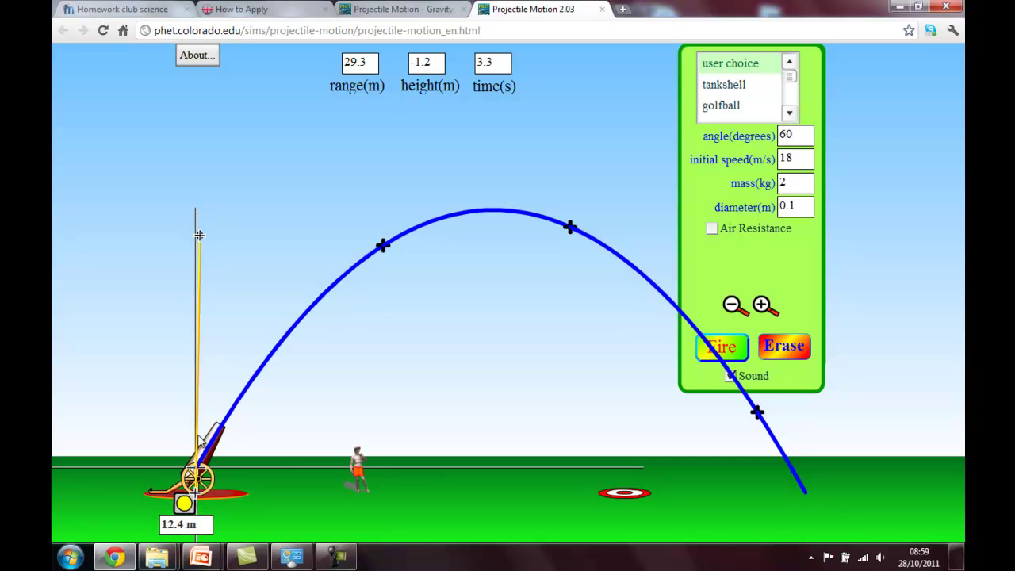
{"action": "left_click_drag", "start_coordinate": [199, 236], "coordinate": [806, 496]}
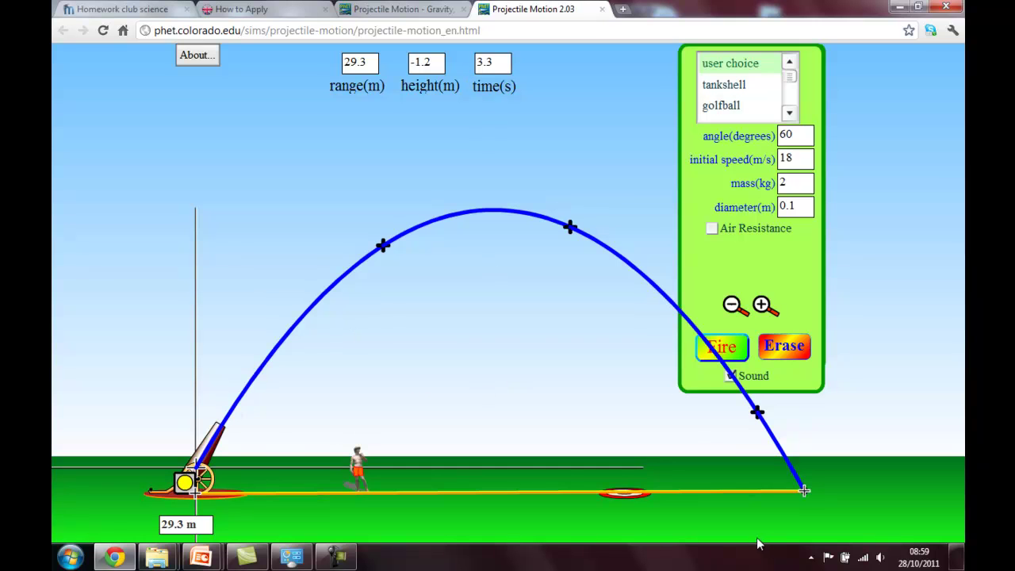
- Measure the cannon mouth's launch height of about 1.2 m, then move the tape aside
{"action": "left_click_drag", "start_coordinate": [195, 492], "coordinate": [151, 177]}
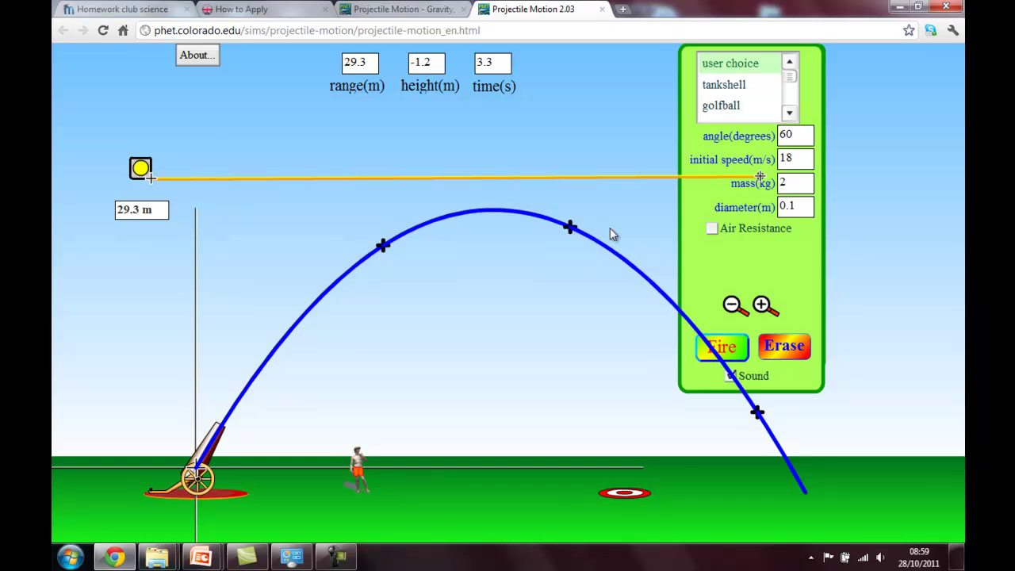
{"action": "left_click_drag", "start_coordinate": [761, 177], "coordinate": [156, 208]}
{"action": "left_click_drag", "start_coordinate": [160, 172], "coordinate": [205, 455]}
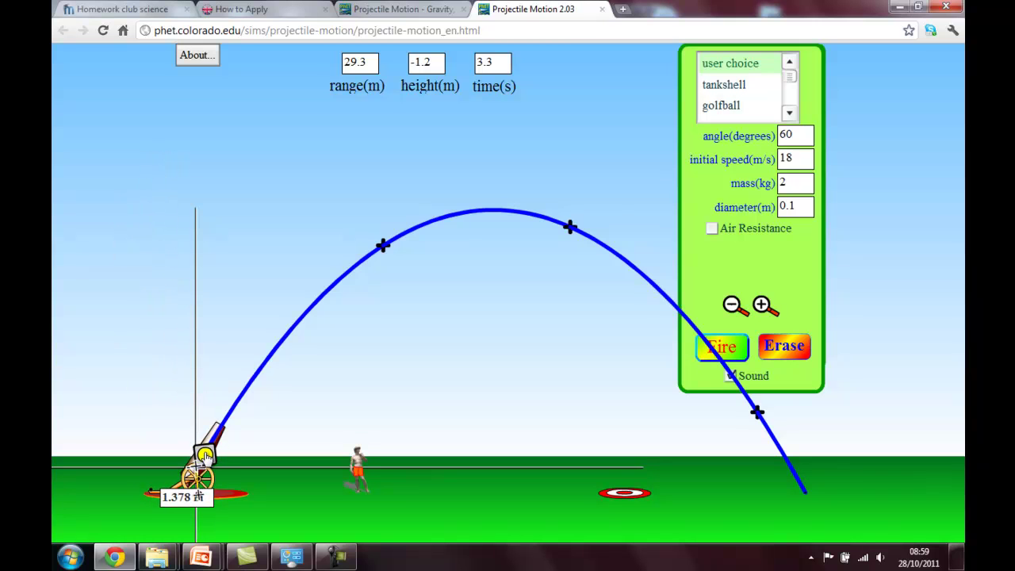
{"action": "left_click_drag", "start_coordinate": [194, 494], "coordinate": [199, 503]}
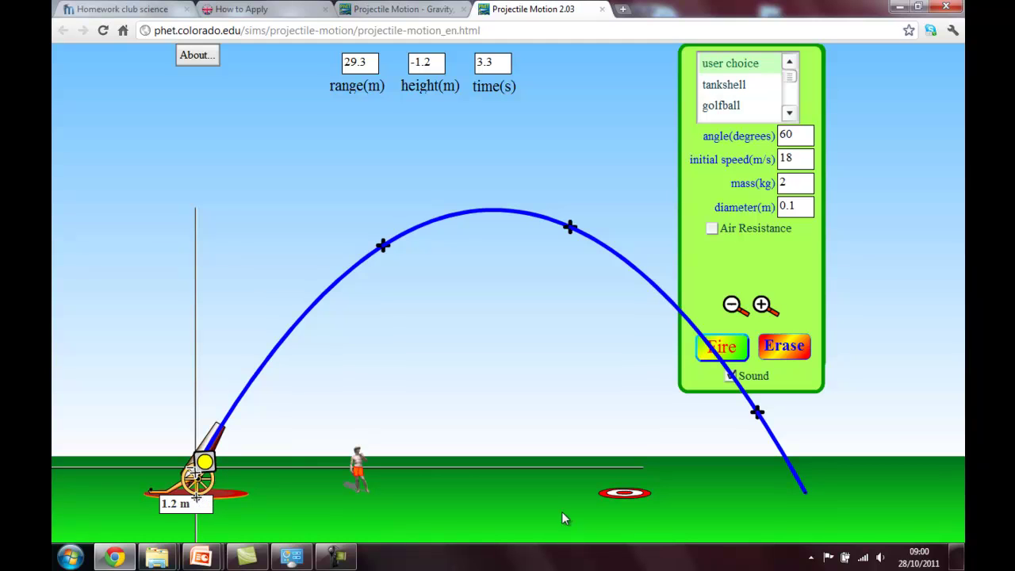
{"action": "left_click_drag", "start_coordinate": [204, 464], "coordinate": [109, 391]}
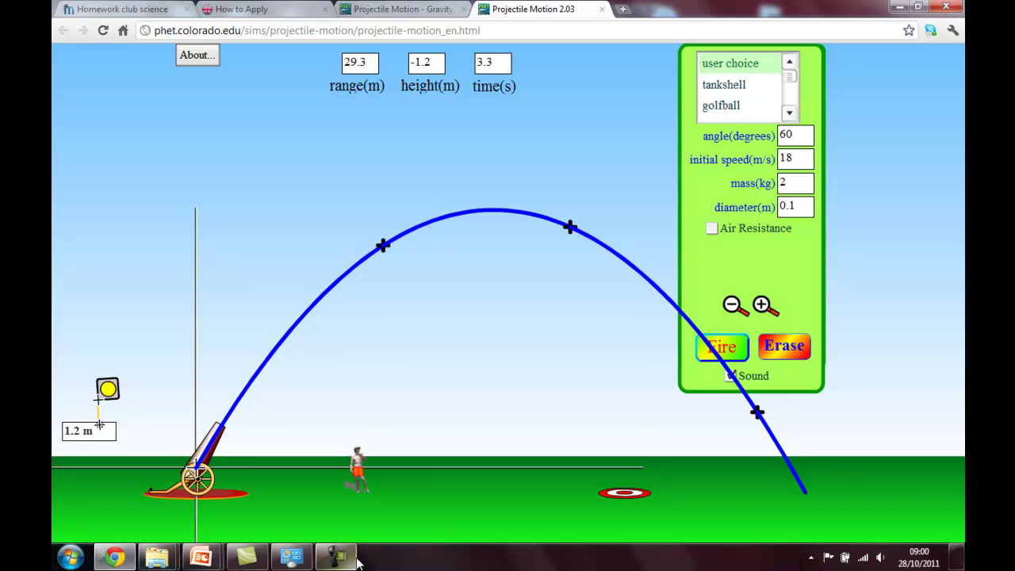
{"action": "mouse_move", "coordinate": [347, 561]}
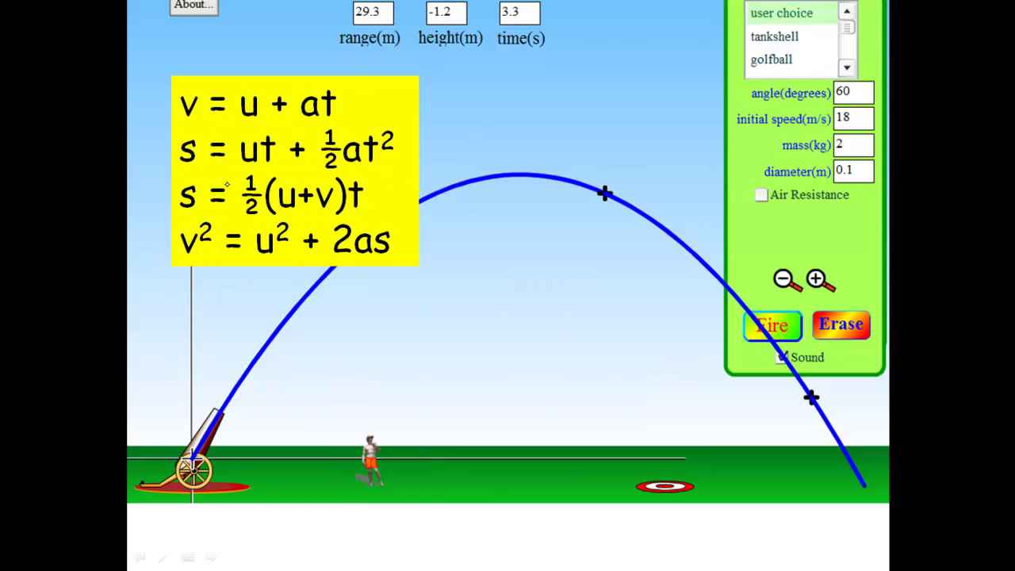
- Choose a pen from the slideshow pointer options for drawing on the equations slide
{"action": "left_click", "coordinate": [164, 558]}
{"action": "left_click", "coordinate": [141, 451]}
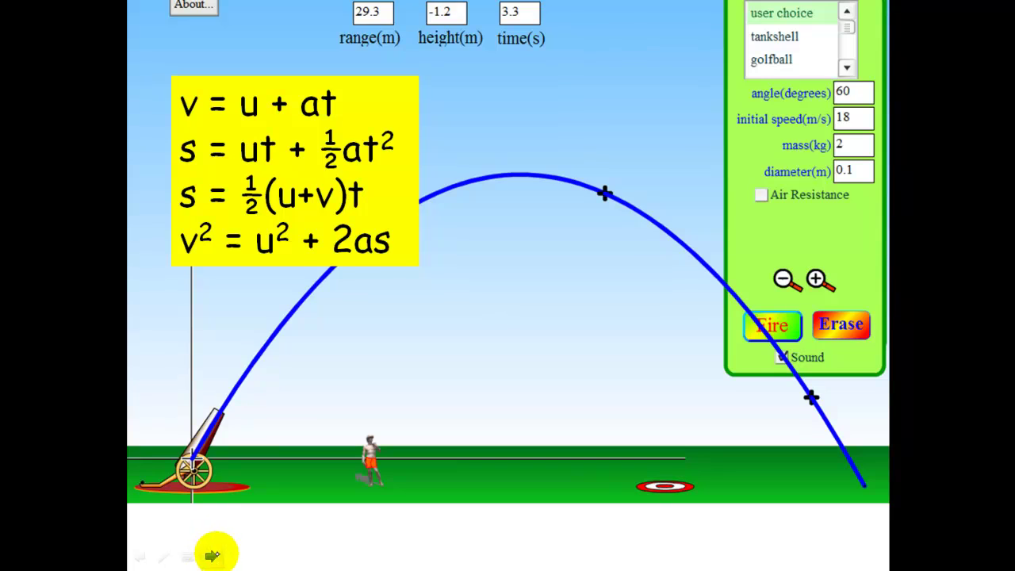
- On the velocity-components slide, circle the cannon barrel and underline 60° and 18 m/s in red
{"action": "left_click", "coordinate": [211, 555]}
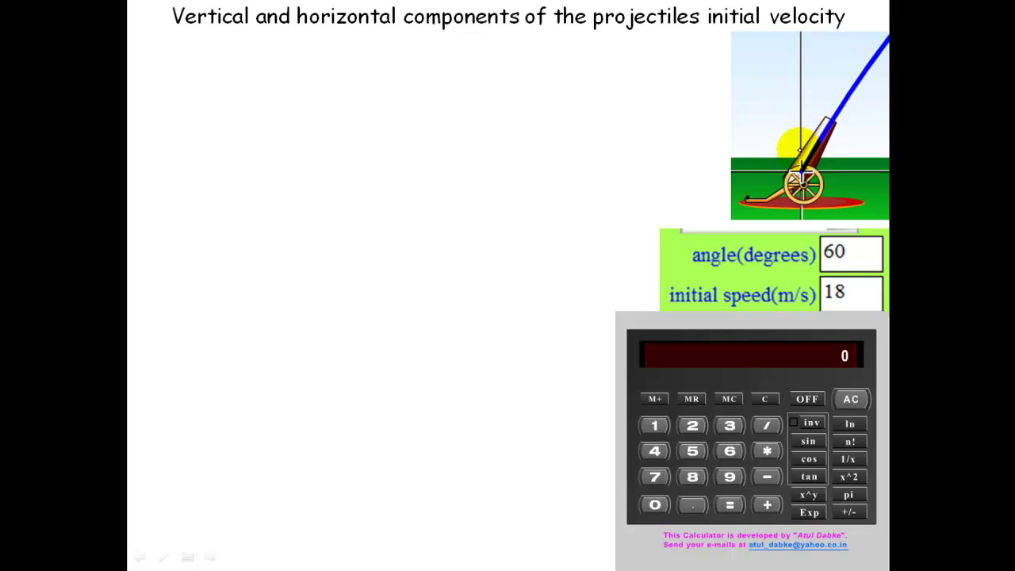
{"action": "left_click_drag", "start_coordinate": [797, 143], "coordinate": [801, 148]}
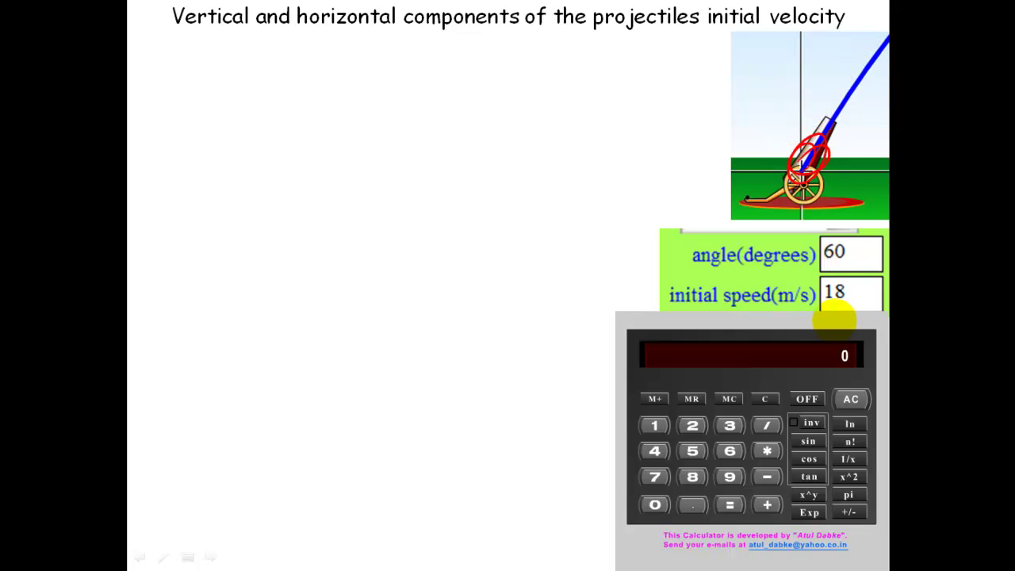
{"action": "left_click_drag", "start_coordinate": [825, 269], "coordinate": [855, 268]}
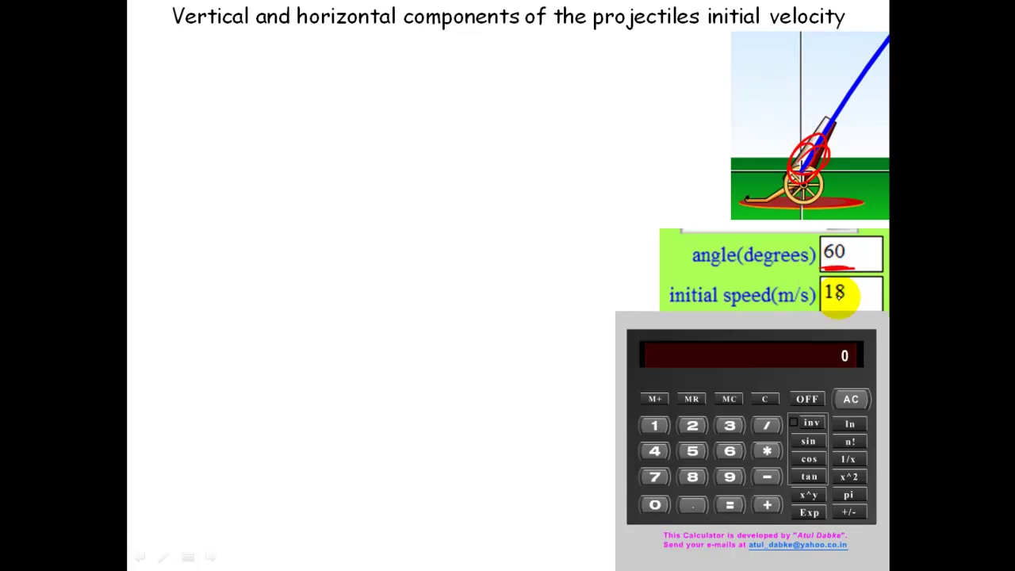
{"action": "left_click_drag", "start_coordinate": [824, 303], "coordinate": [847, 303]}
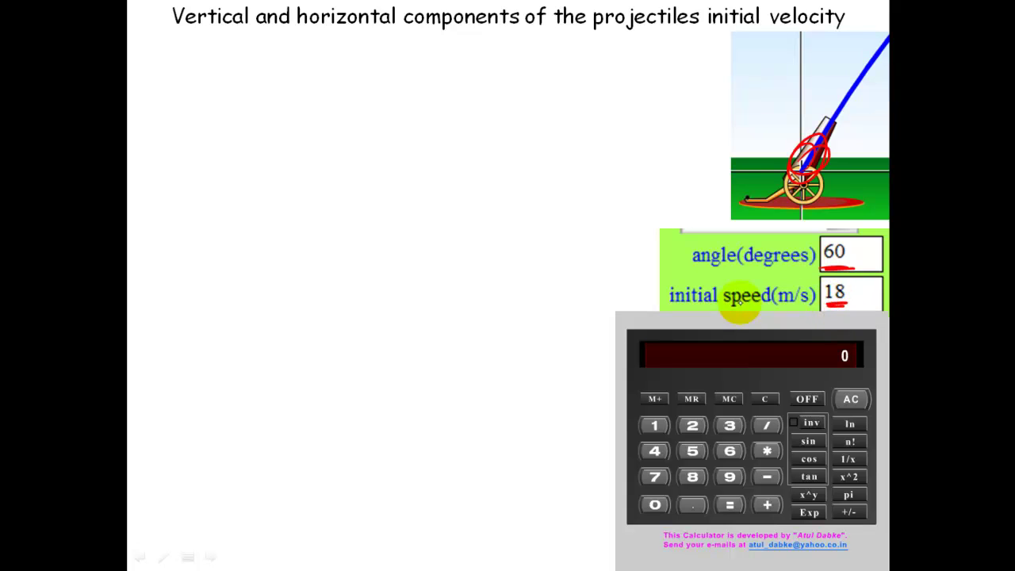